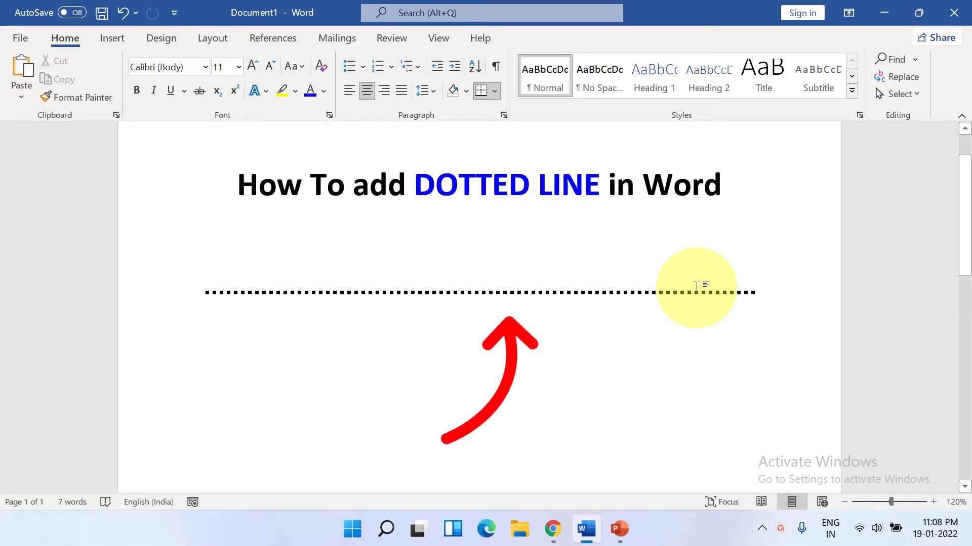
Step: Undo the black dotted line under the title and show the Borders dropdown options
left_click(425, 279)
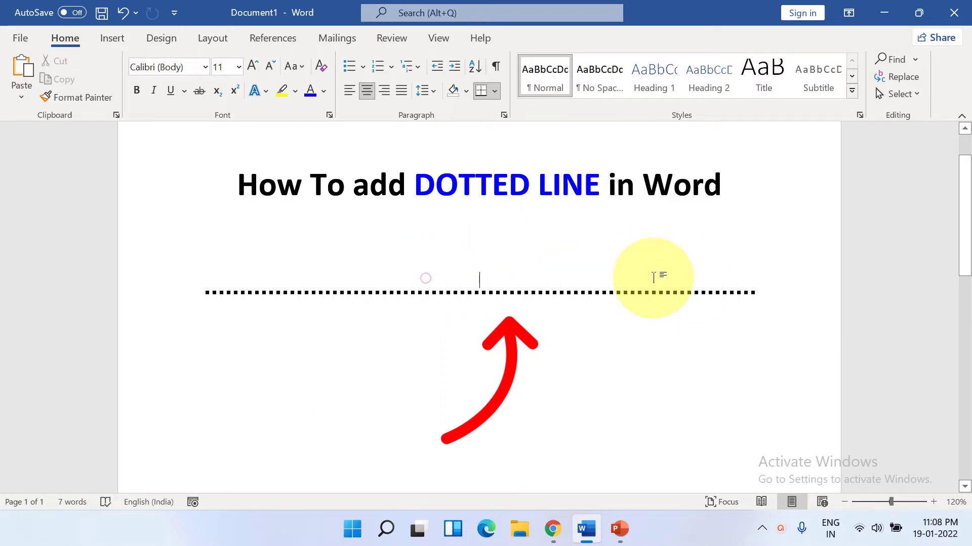
key("ctrl+z")
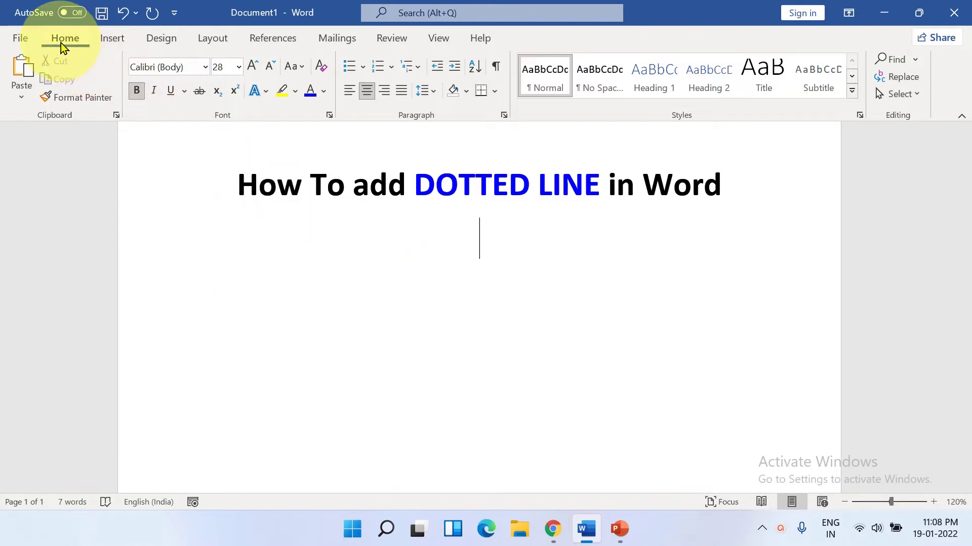
left_click(496, 91)
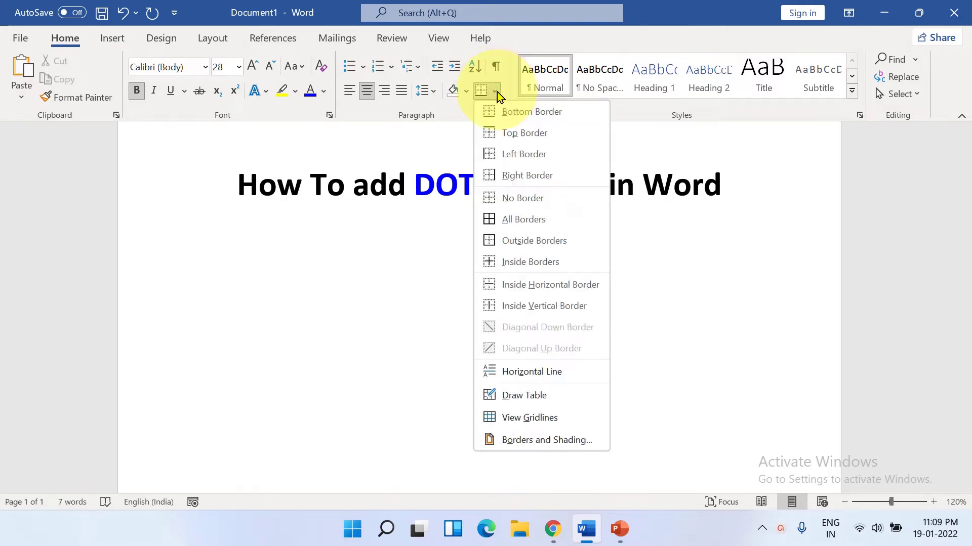
left_click(497, 92)
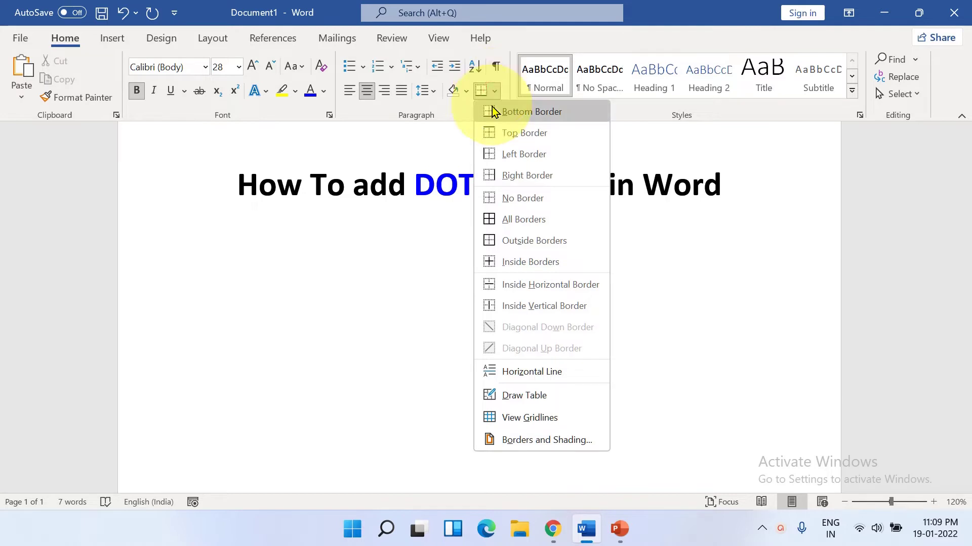
Step: Open Borders and Shading, move the dialog off the title, and choose the Box setting
left_click(534, 443)
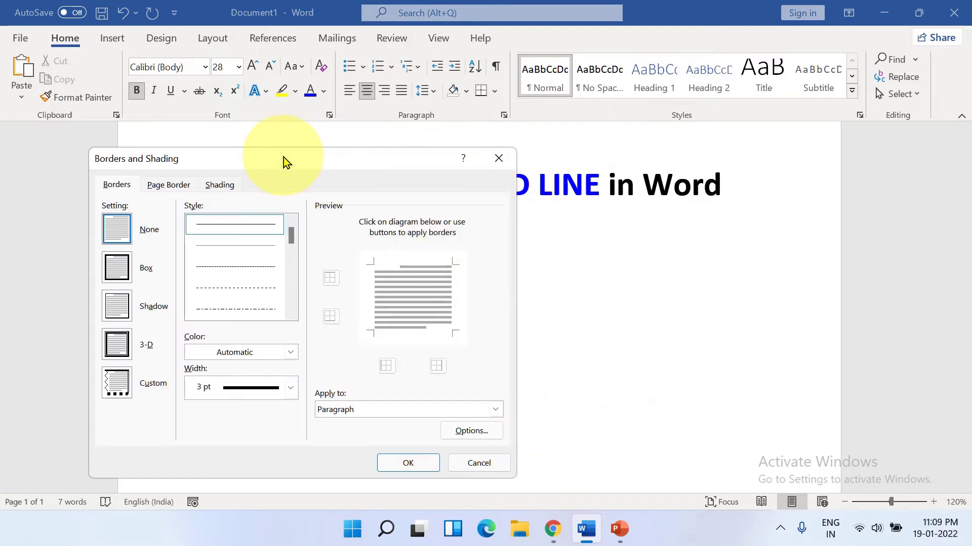
mouse_move(283, 162)
left_mouse_down()
mouse_move(654, 115)
mouse_move(680, 133)
left_mouse_up()
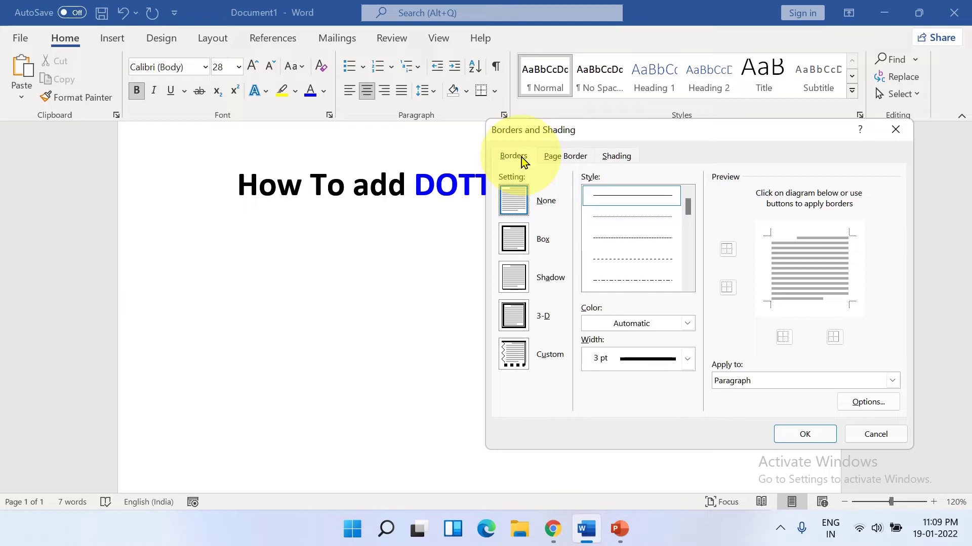
left_click(514, 210)
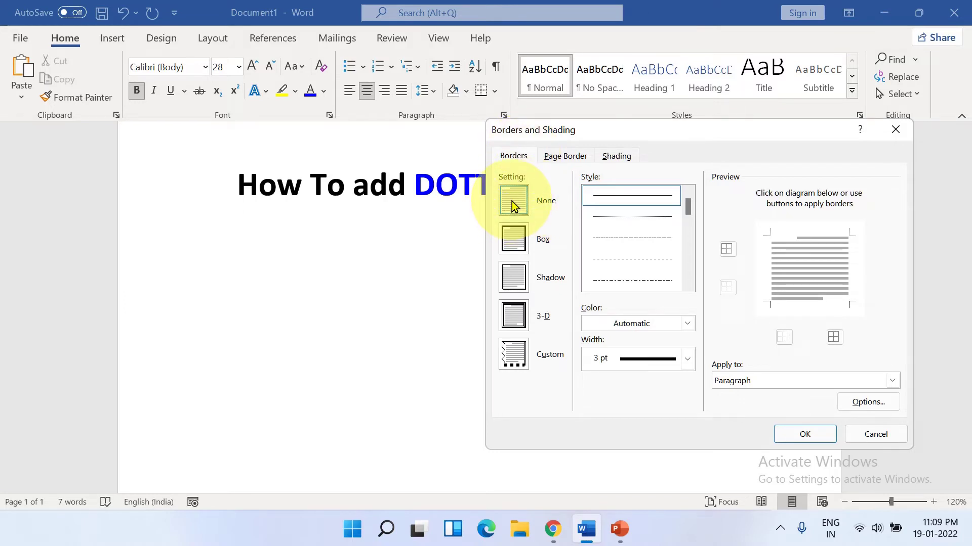
left_click(514, 241)
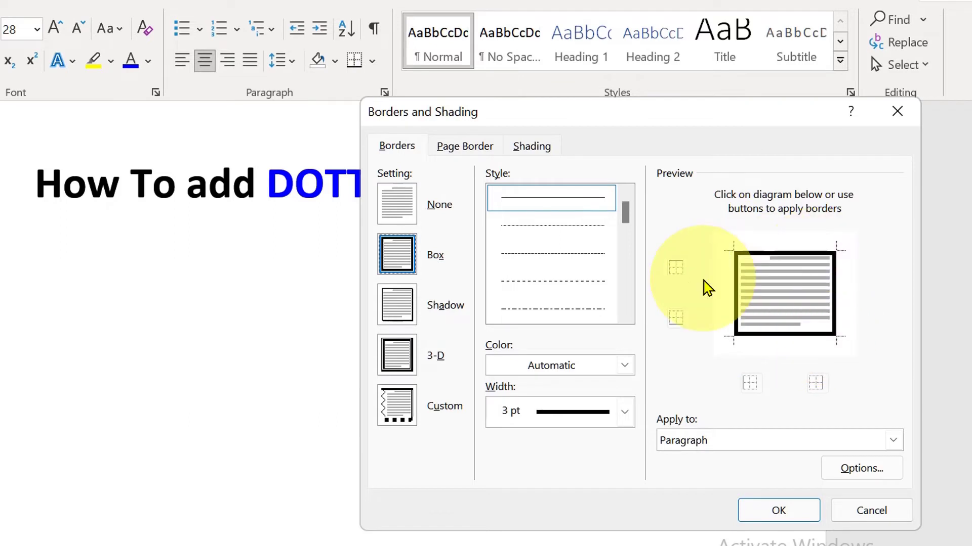
Step: Try the dashed and dash-dot line styles, then settle on the dotted style
left_click(589, 228)
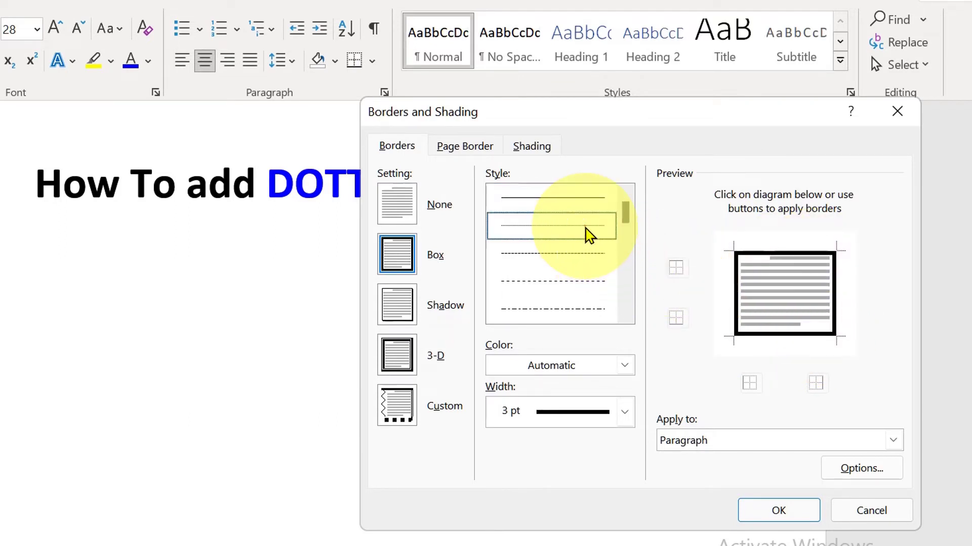
left_click(589, 255)
left_click(590, 256)
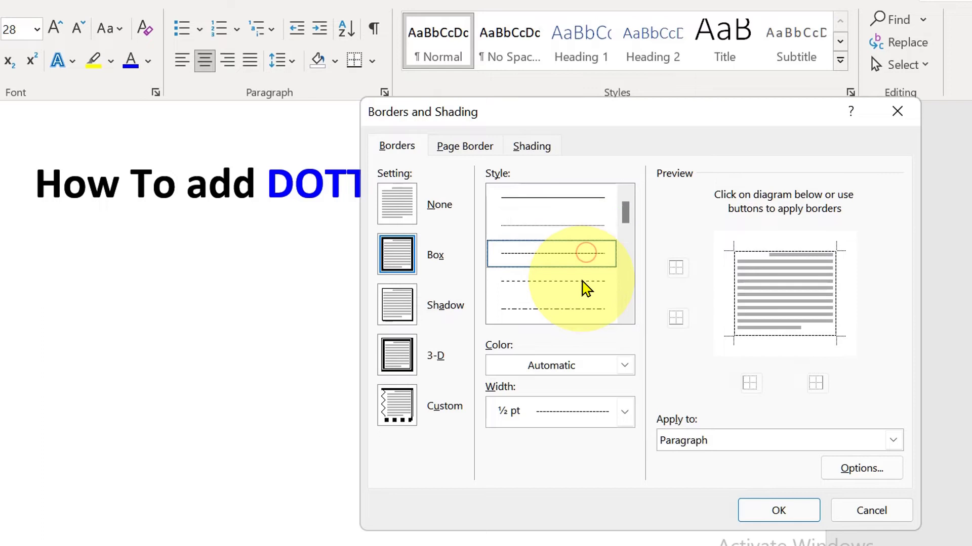
left_click(600, 279)
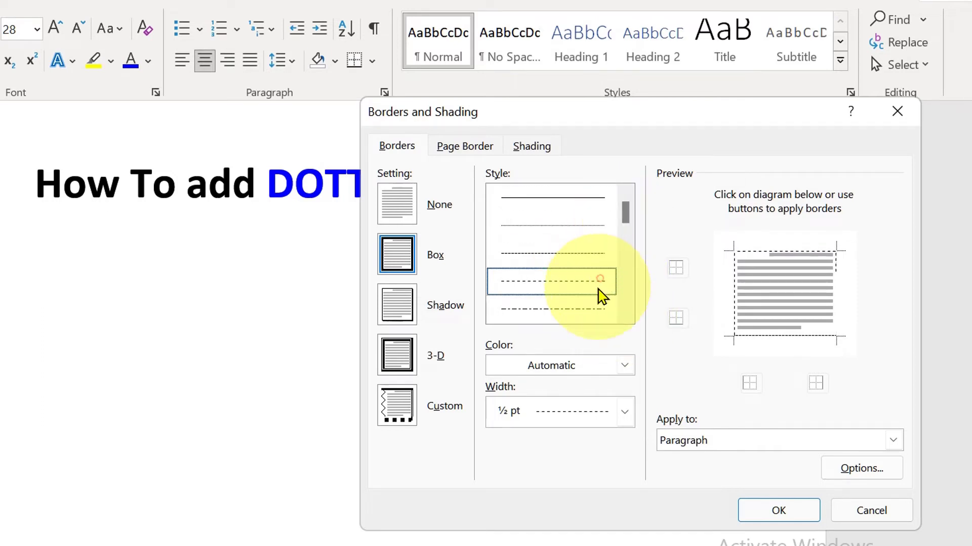
left_click(599, 307)
scroll(611, 262, "down", 1)
left_click_drag(627, 238, 628, 212)
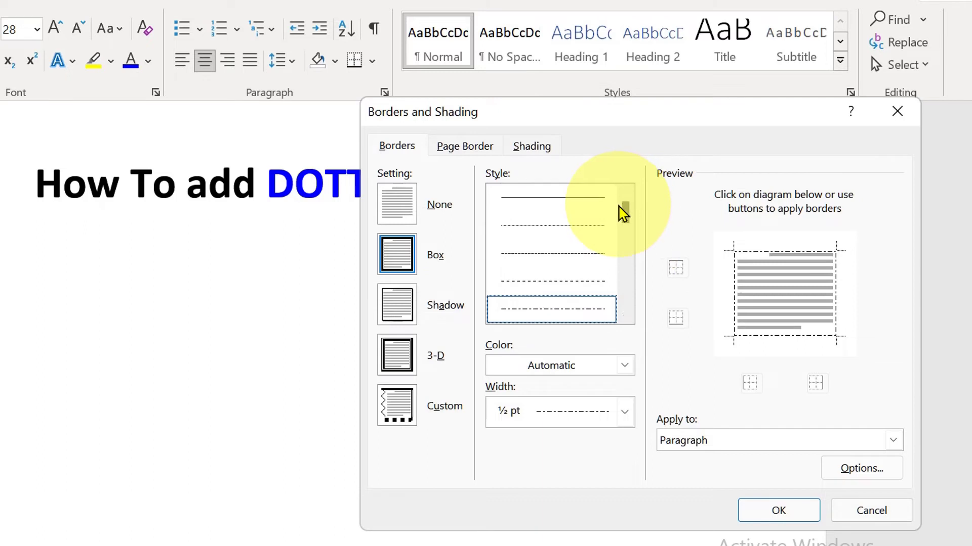
left_click(565, 229)
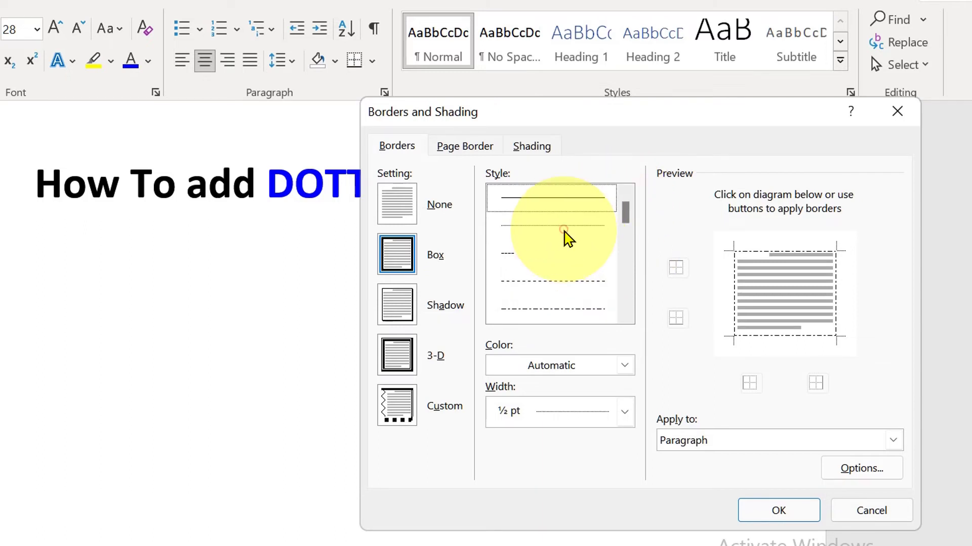
Step: Set the border colour to blue and the width to 3 pt
left_click(594, 369)
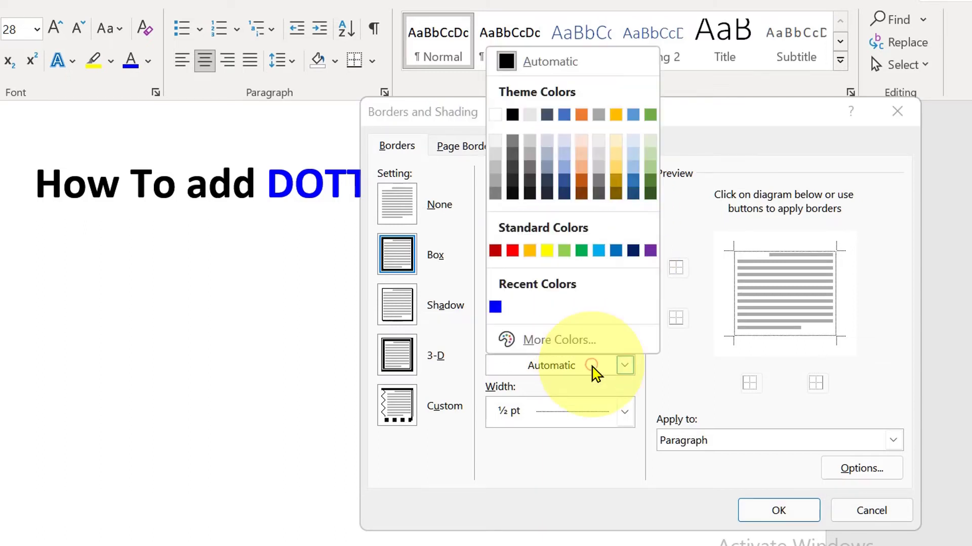
left_click(495, 307)
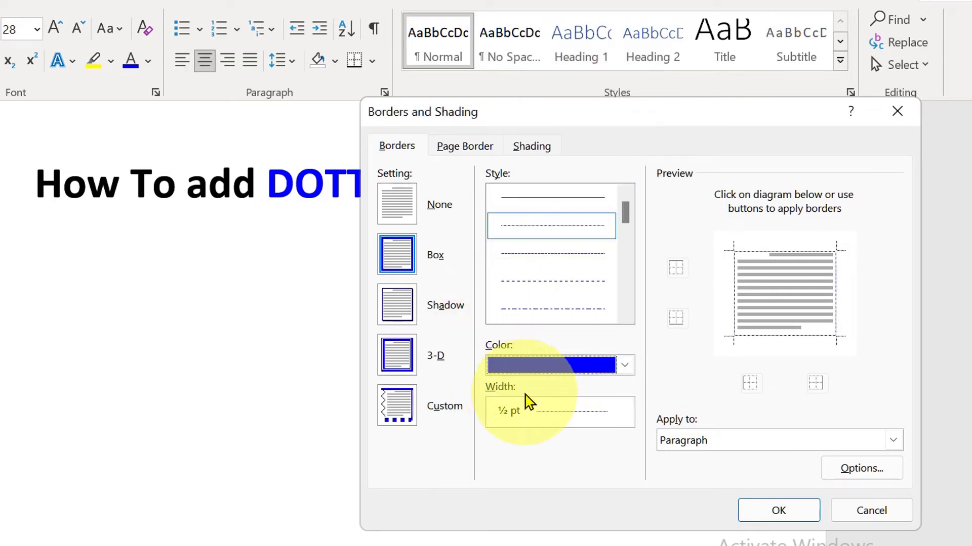
left_click(547, 416)
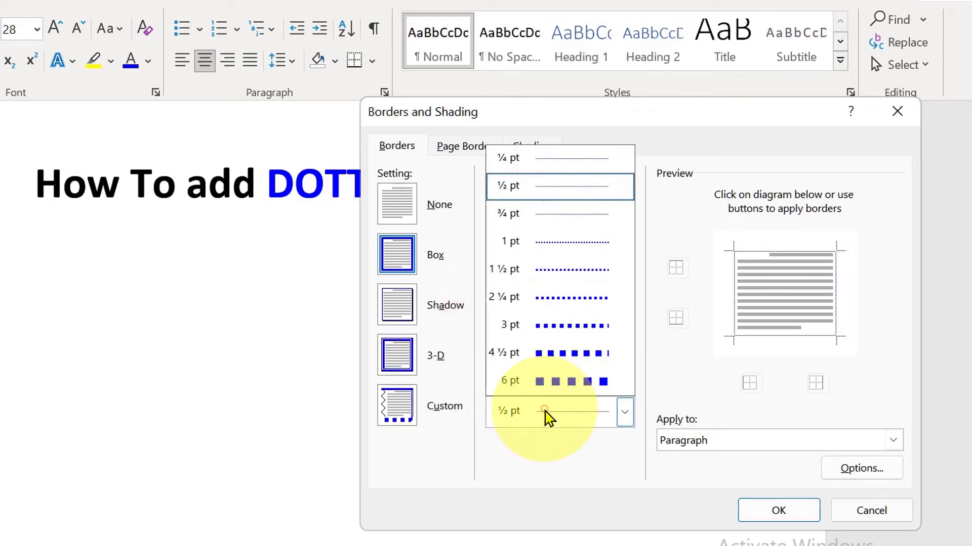
left_click(526, 332)
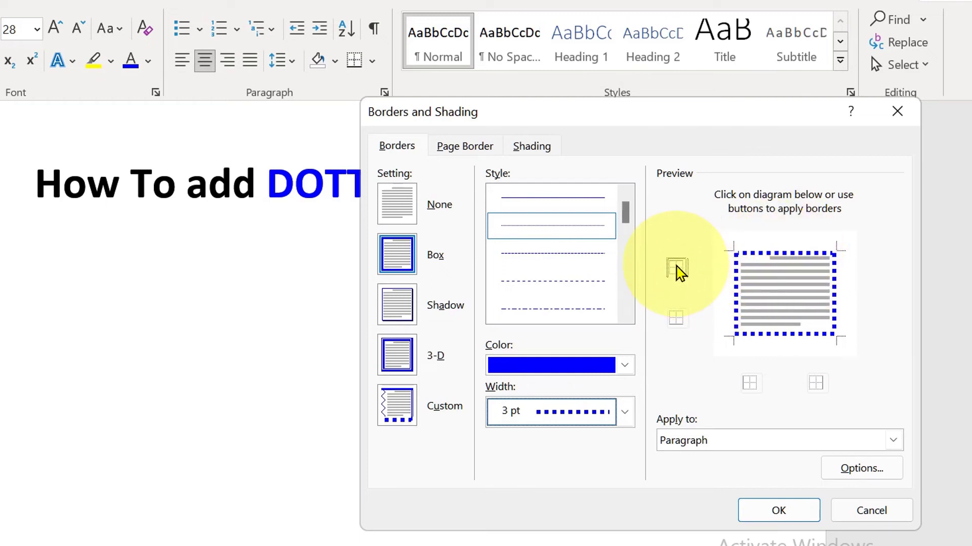
Step: Remove the top, left and right edges in Preview, leaving only the bottom border
left_click(677, 270)
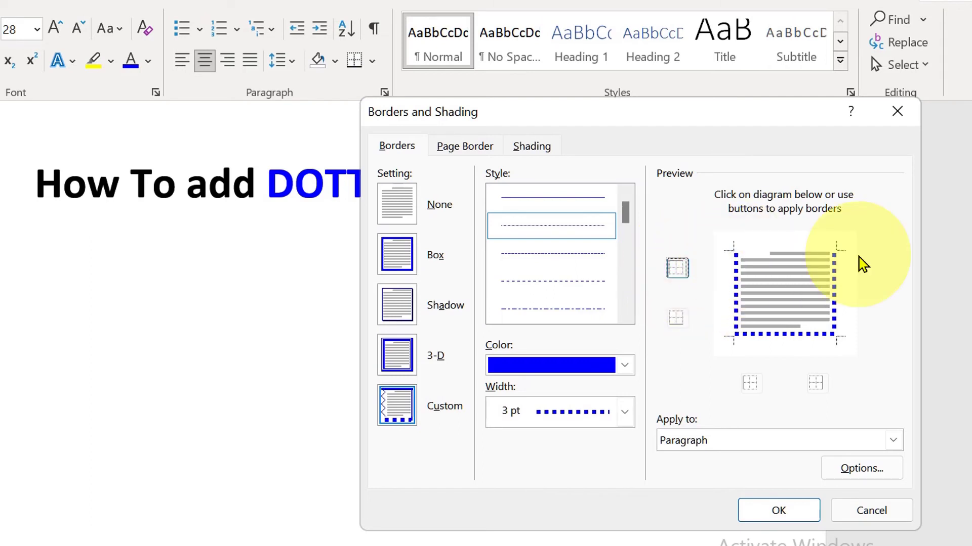
left_click(755, 388)
left_click(814, 385)
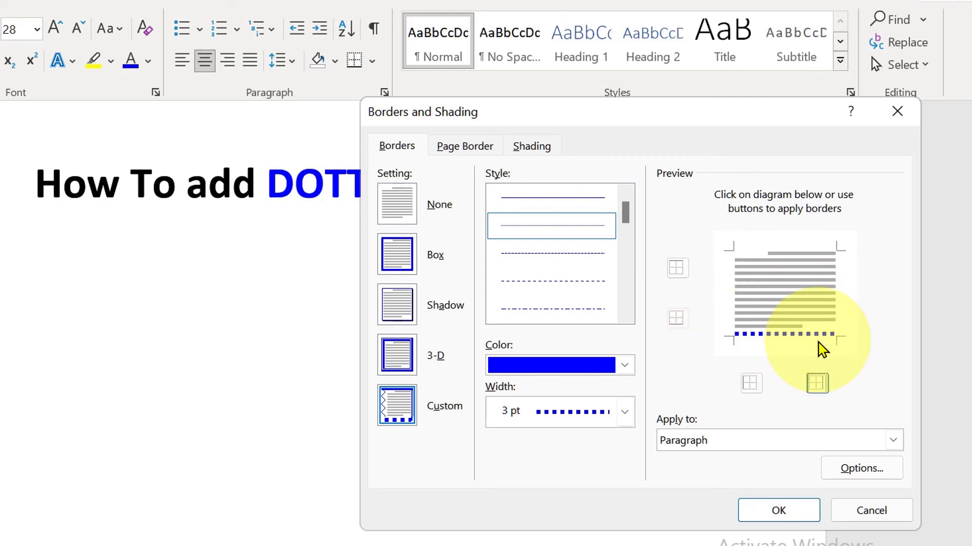
Step: Confirm the dialog to place the blue 3 pt dotted line beneath the title
left_click(774, 510)
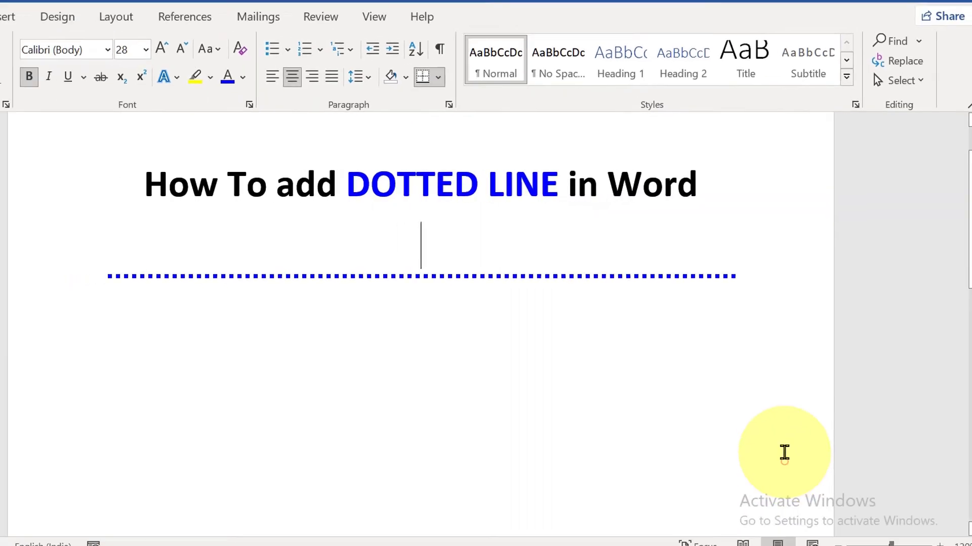